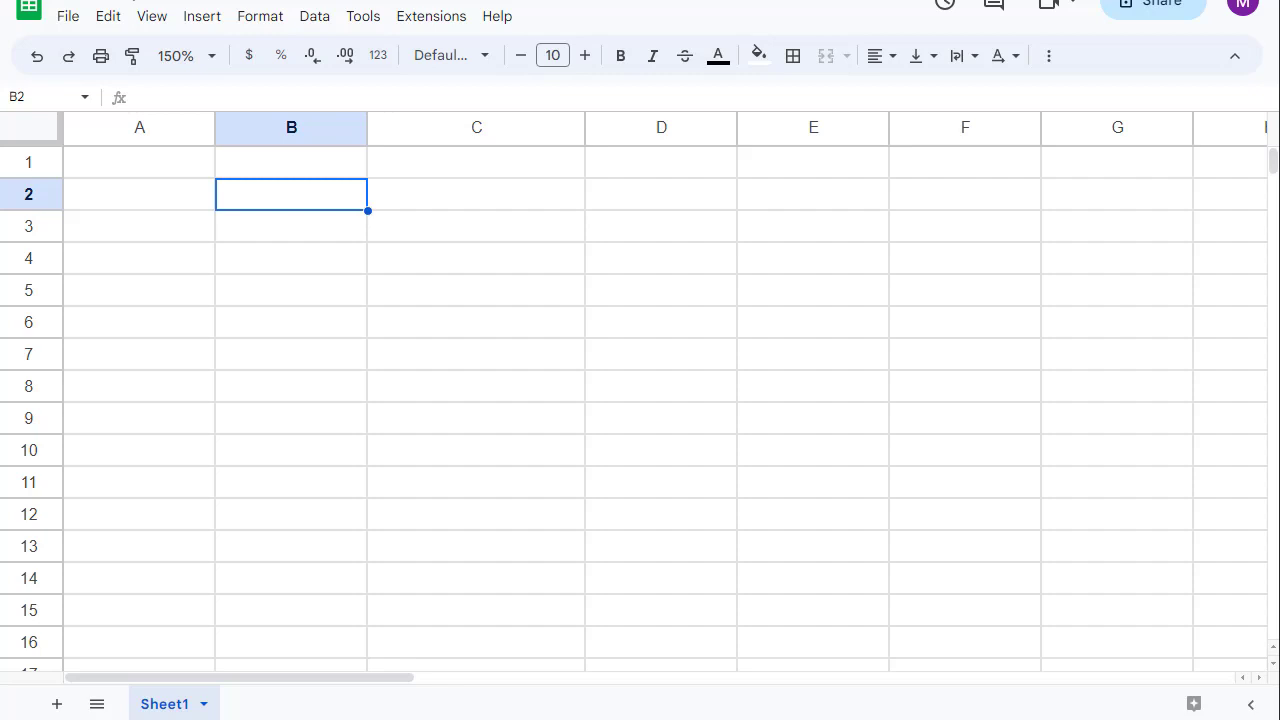
Enter the formula =GOOGLEFINANCE("INDEXCBOE:VIX","price") in cell B3
left_click(279, 218)
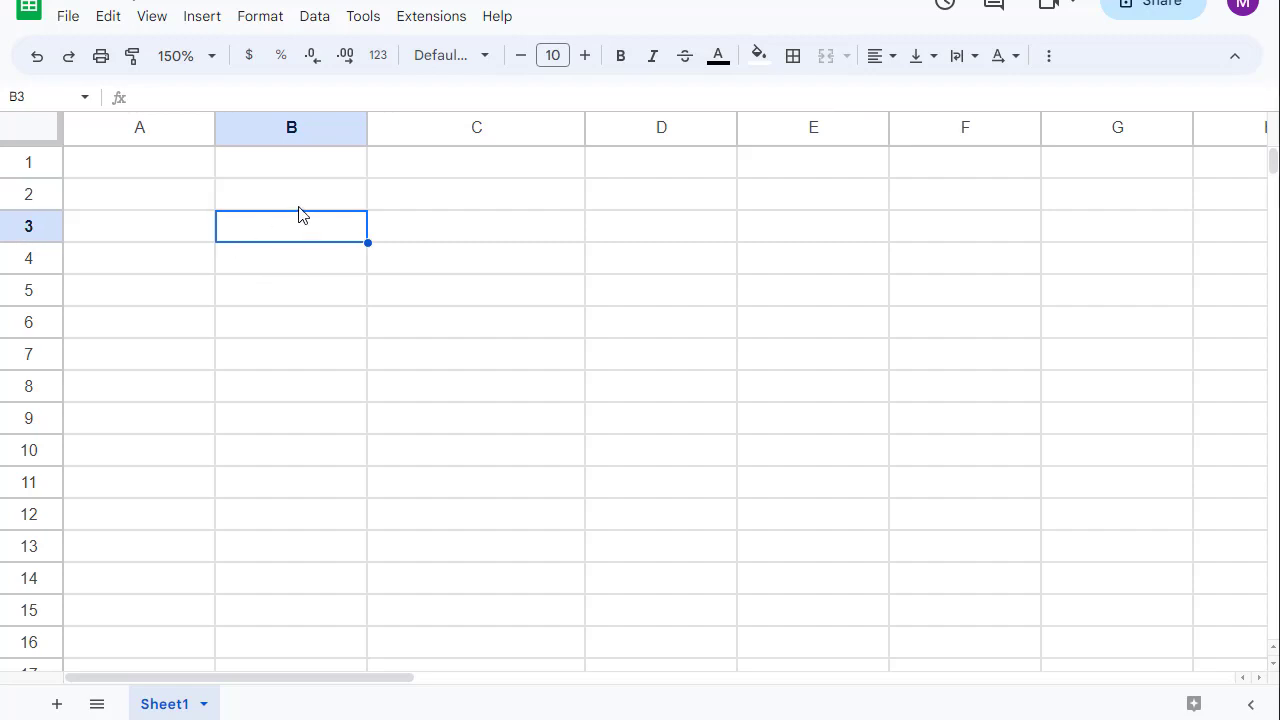
type("G")
key("BackSpace")
type("=GOOGL")
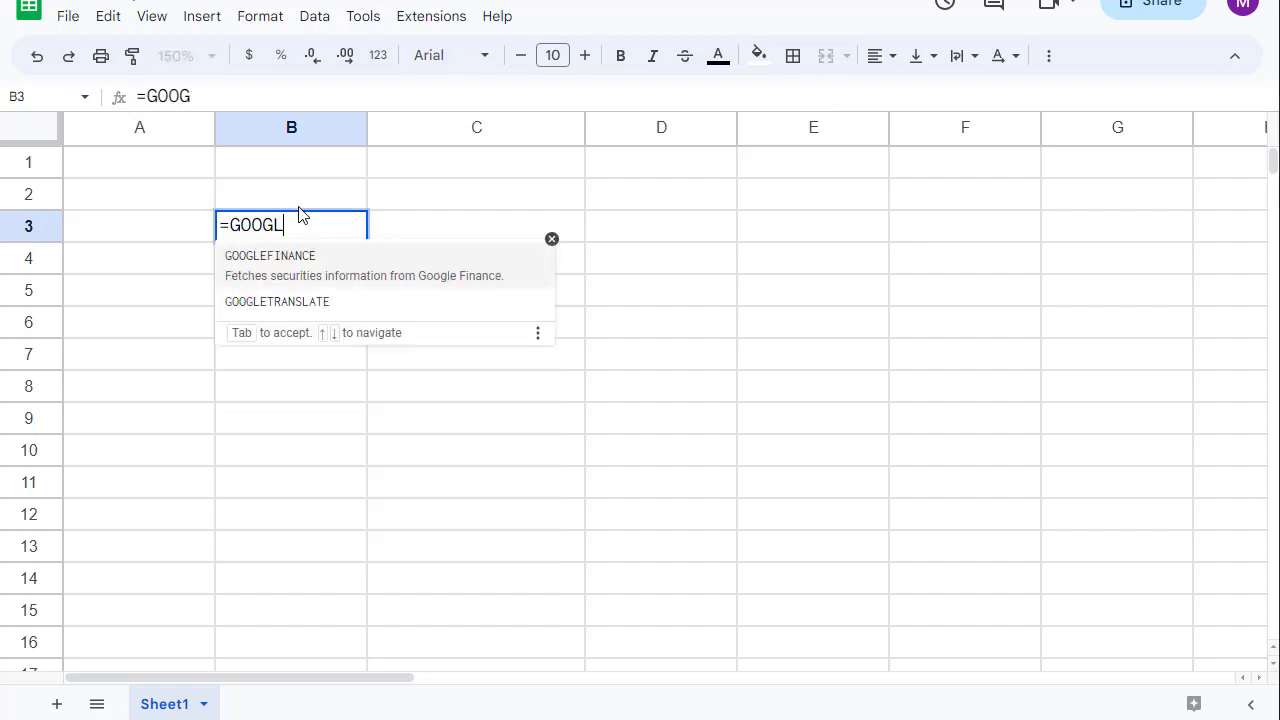
type("E")
key("Tab")
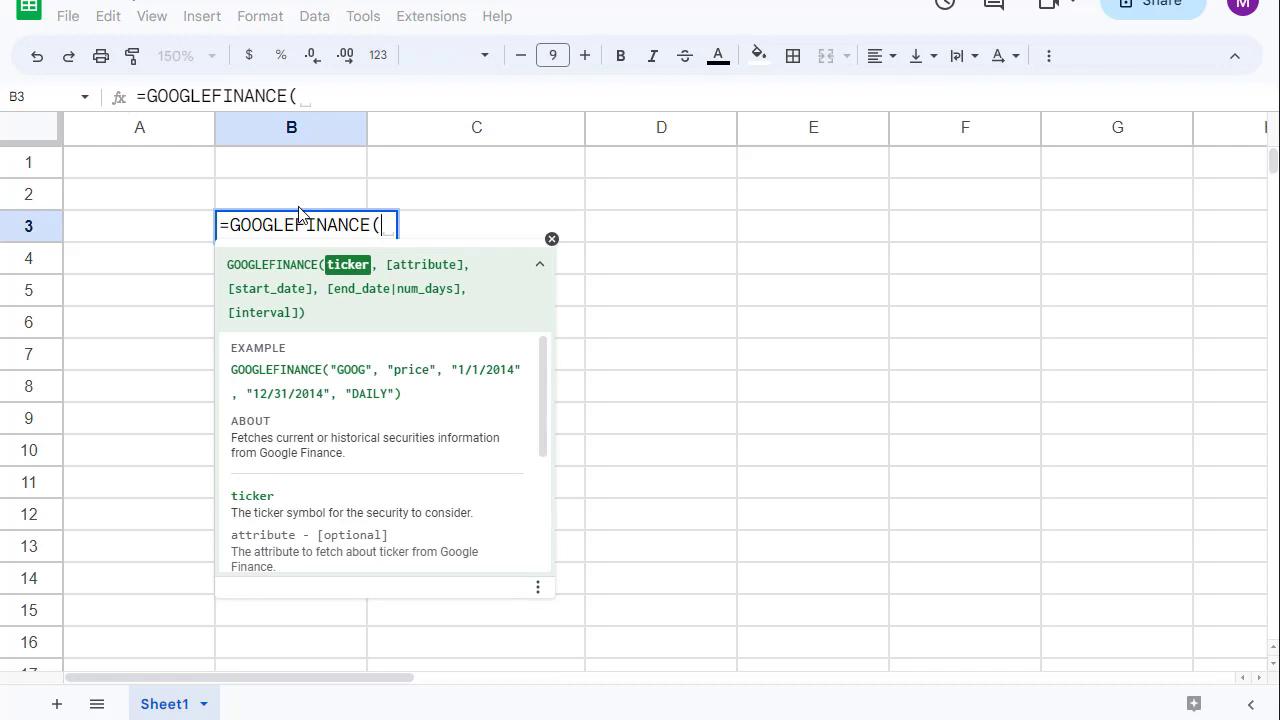
type("\"")
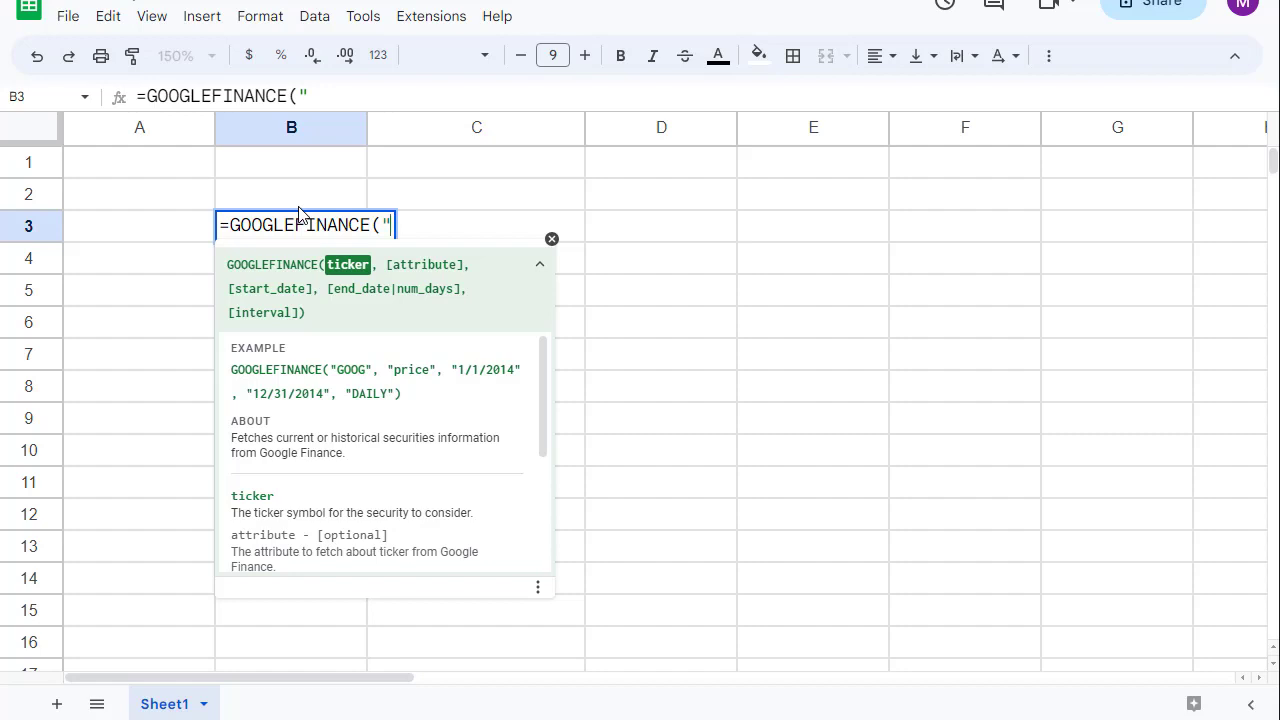
type("INDEX")
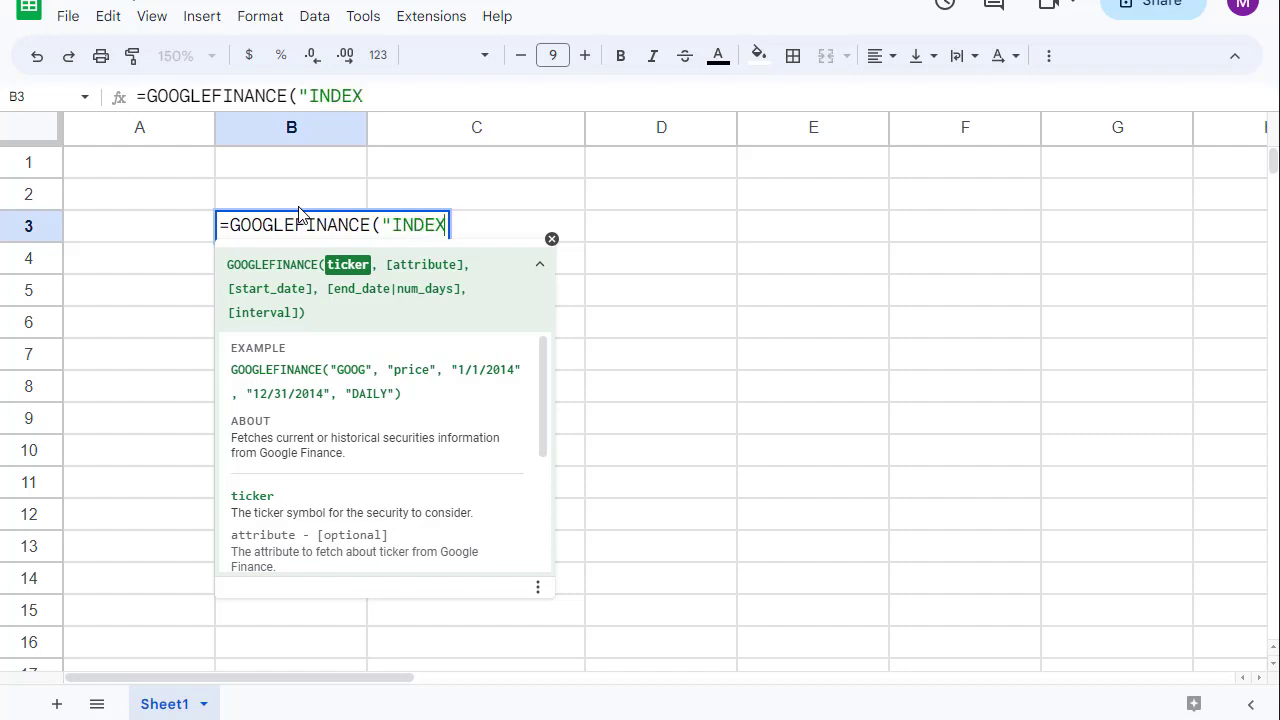
type("CBOE")
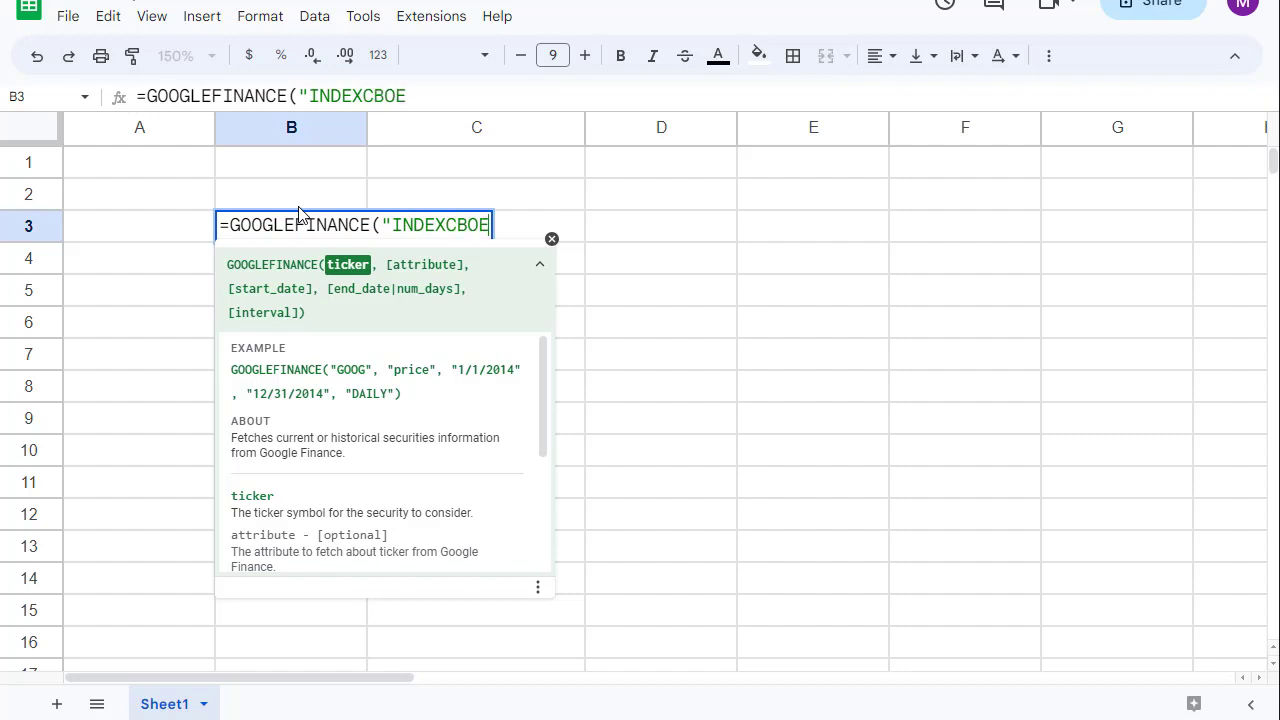
type(":VIX")
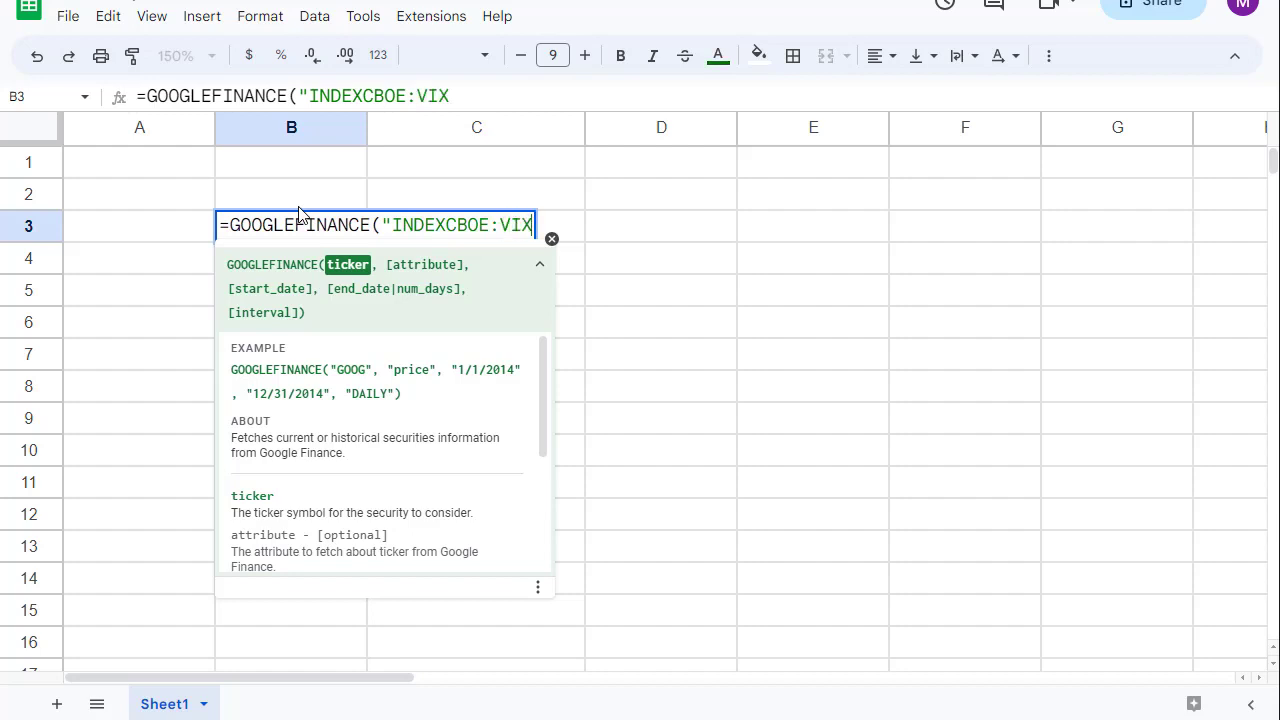
type("\",")
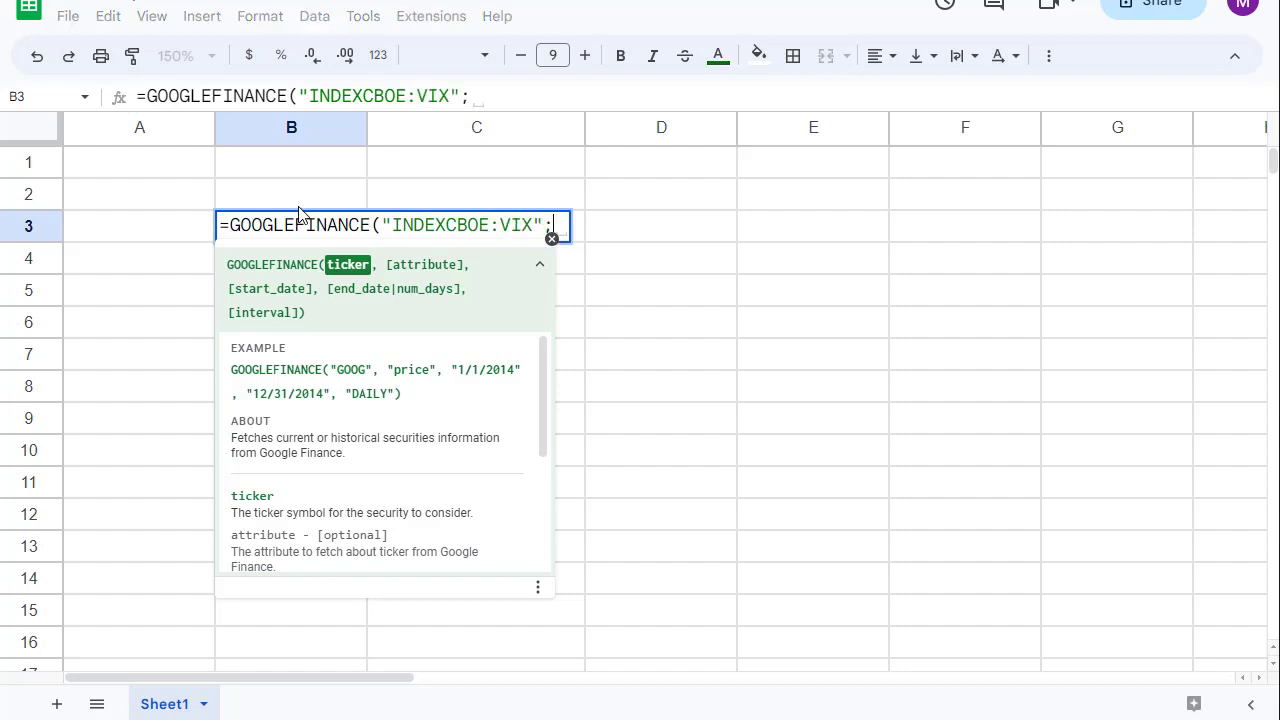
key("BackSpace")
type(",")
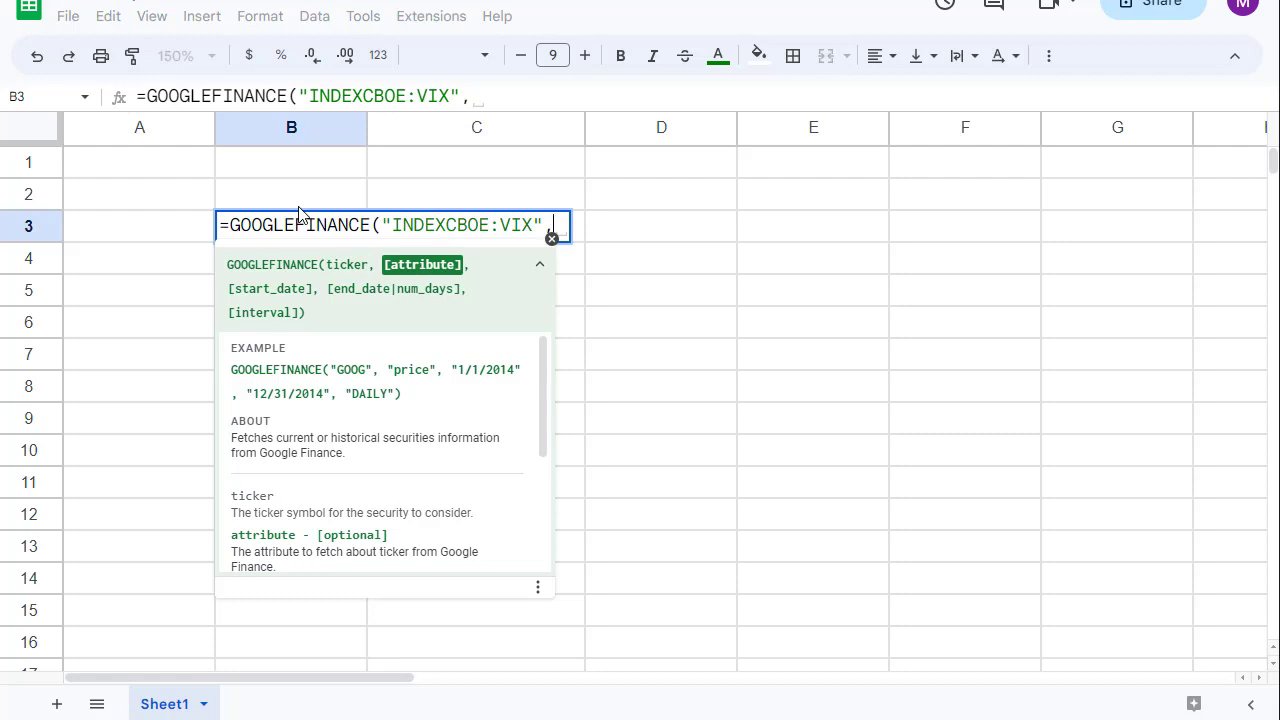
type("\"price\"")
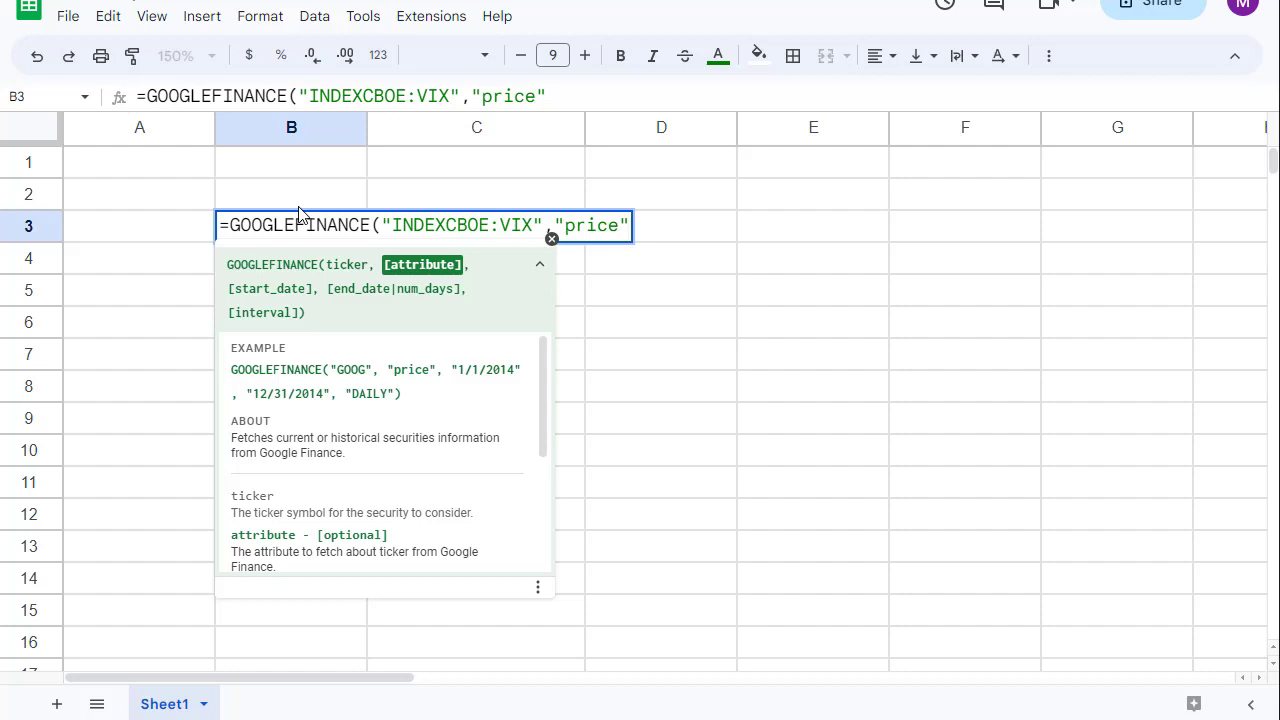
type(")")
key("Return")
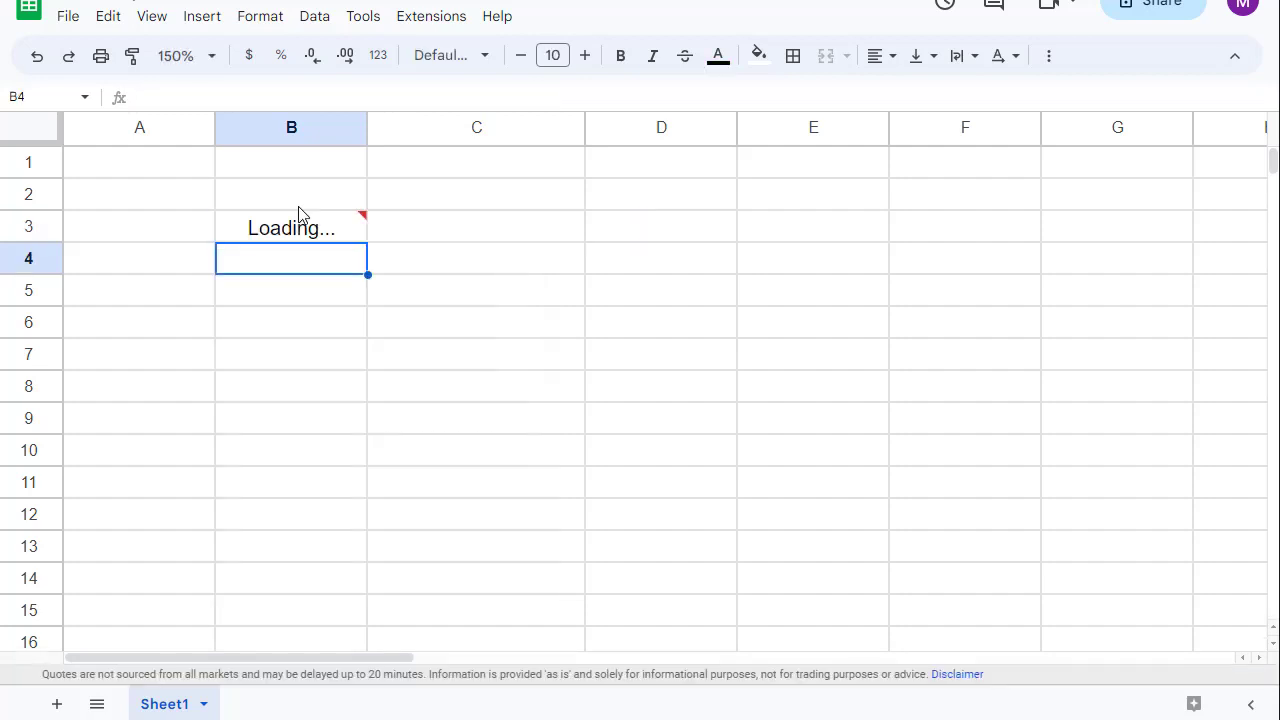
Enter the heading VIX in cell B2, above the price formula
left_click(298, 215)
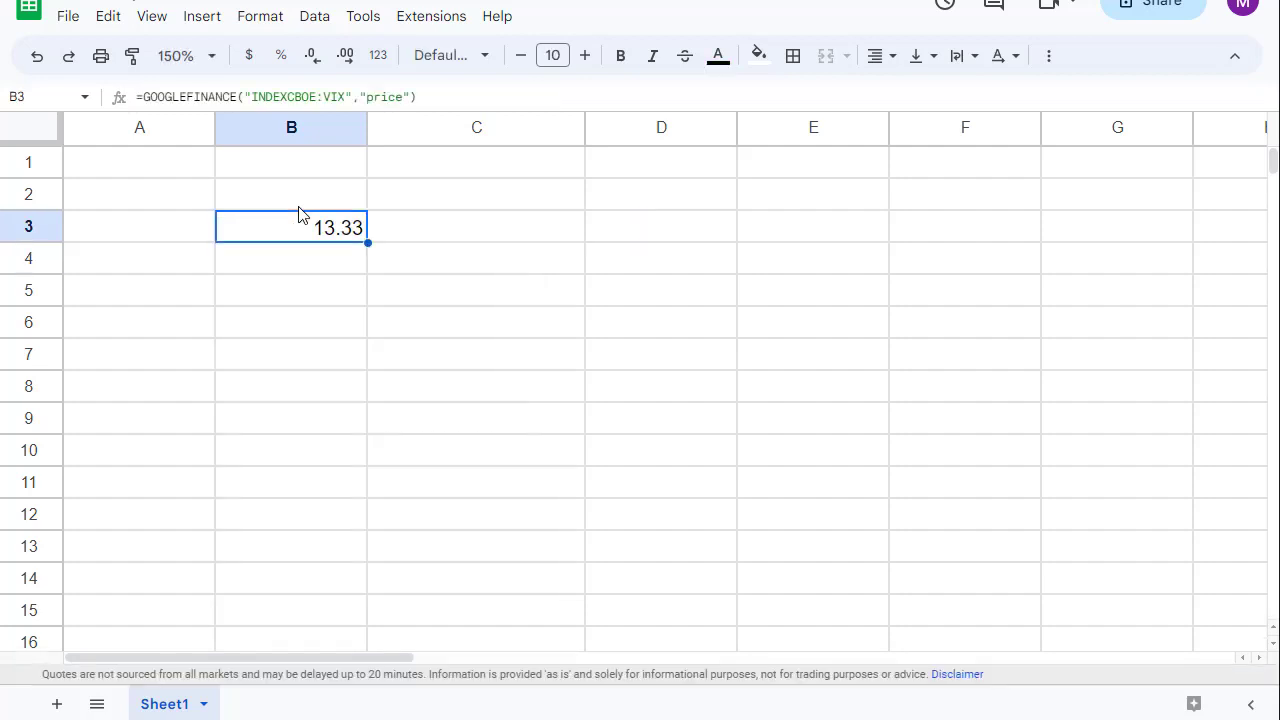
key("Up")
type("VIX")
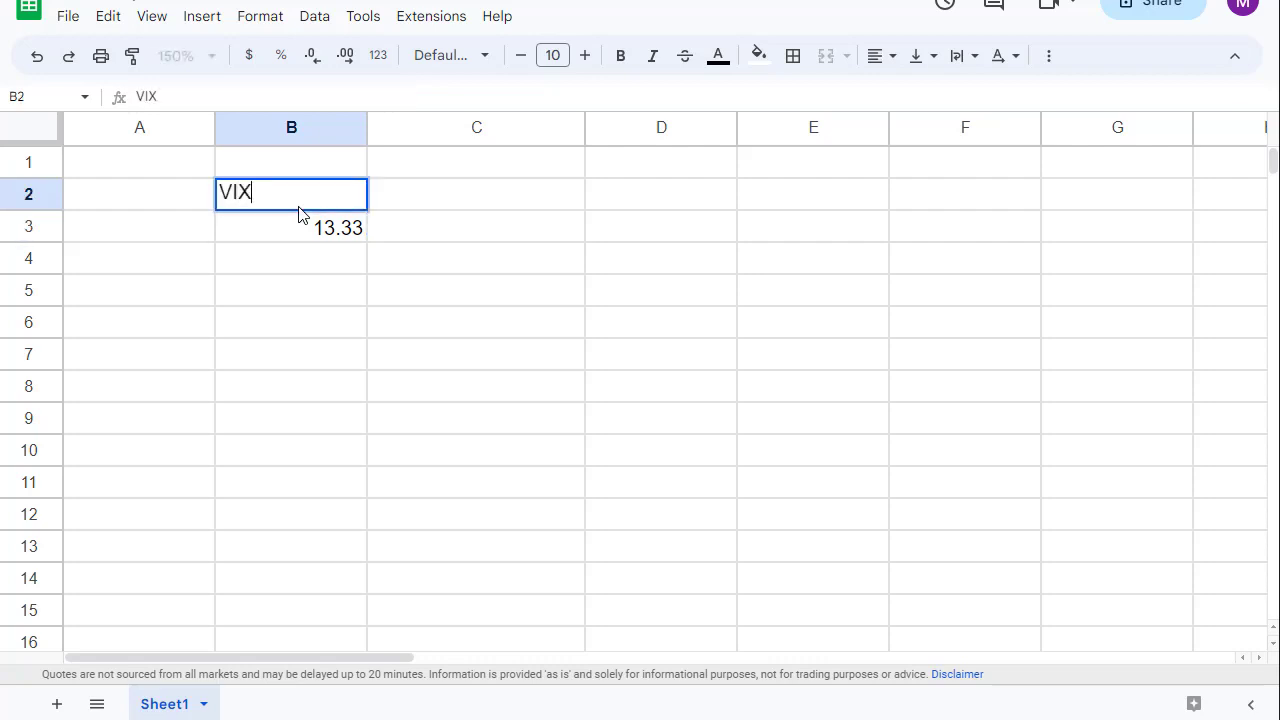
key("Return")
key("Down")
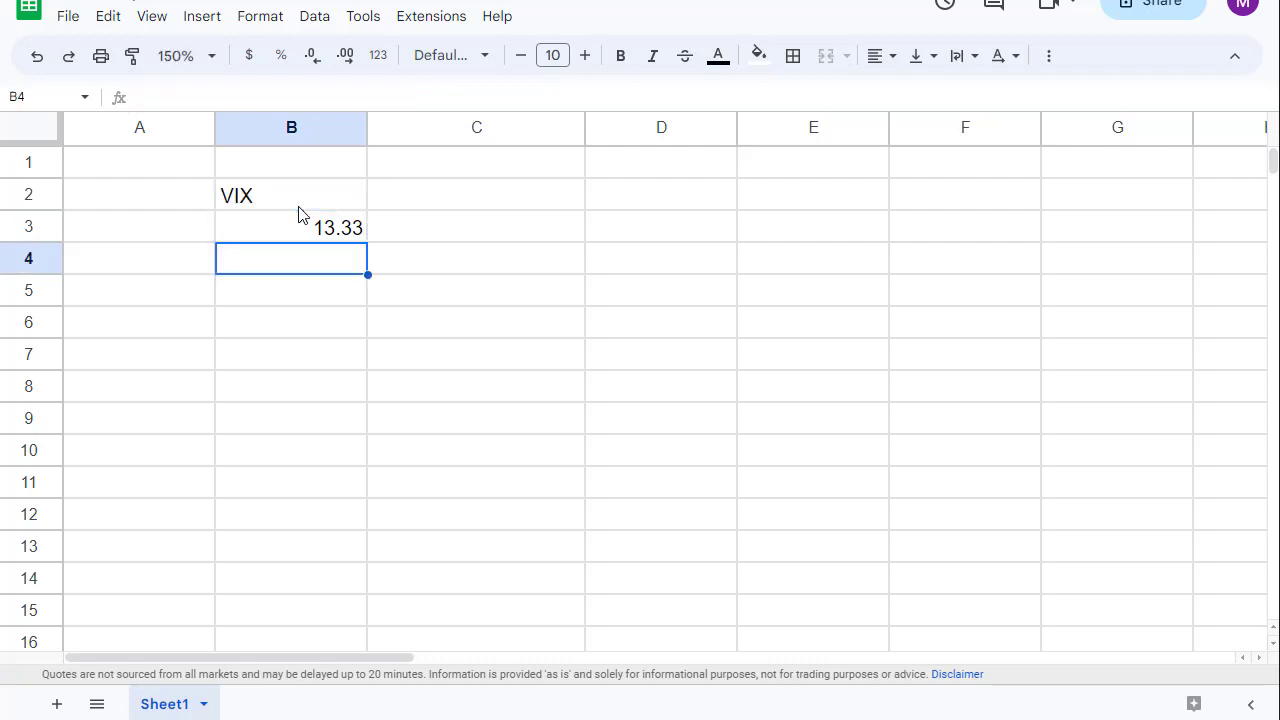
Extend the GOOGLEFINANCE formula in B3 with the start date TODAY()-300 and the end date TODAY()
left_click(298, 215)
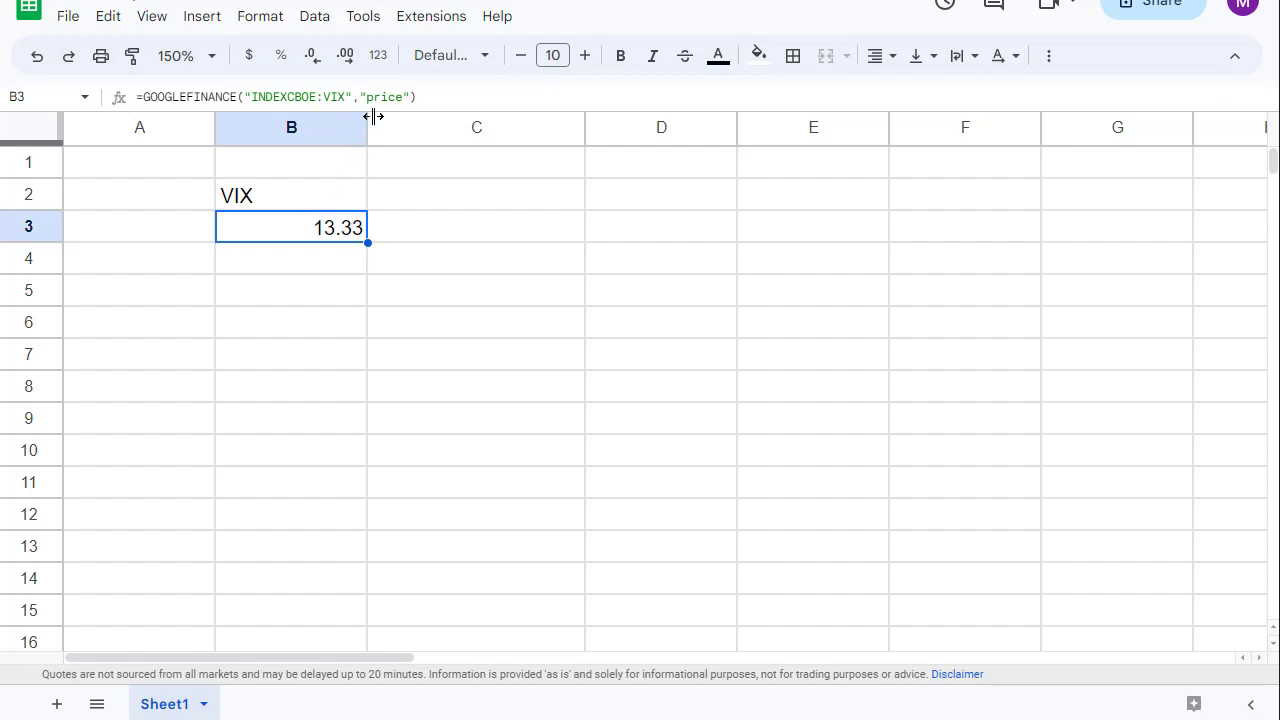
left_click(417, 99)
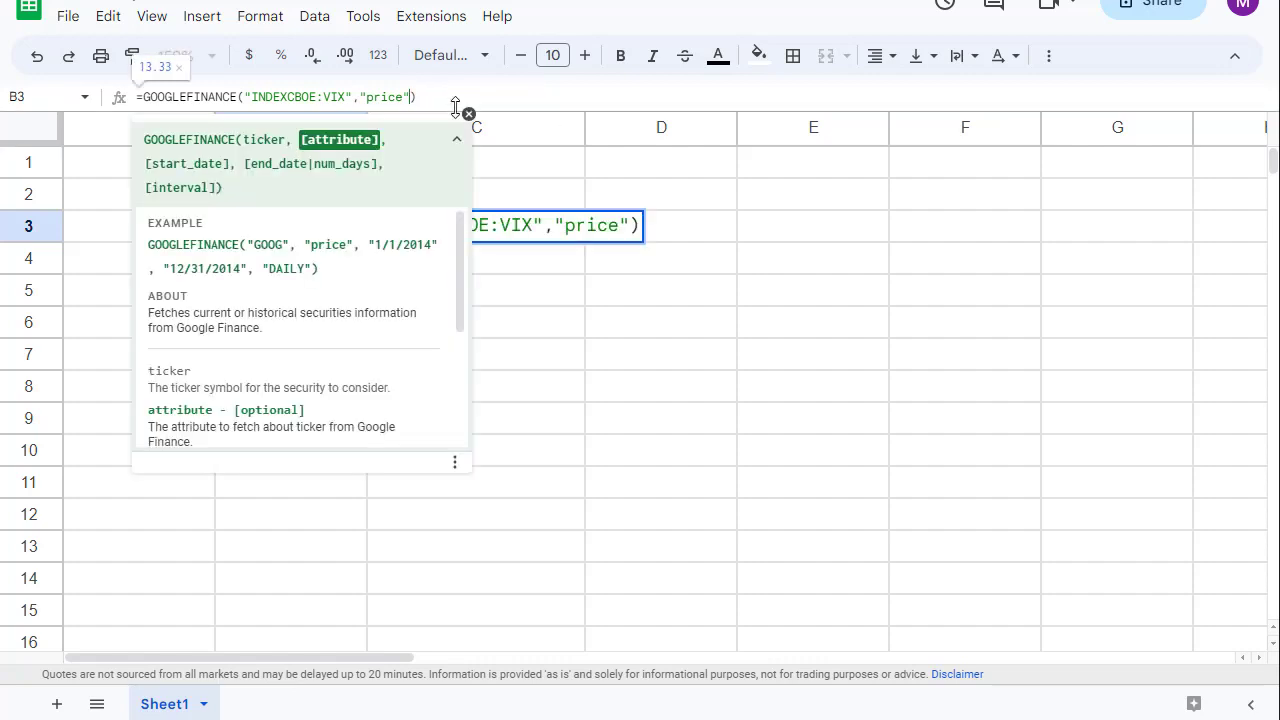
type(",")
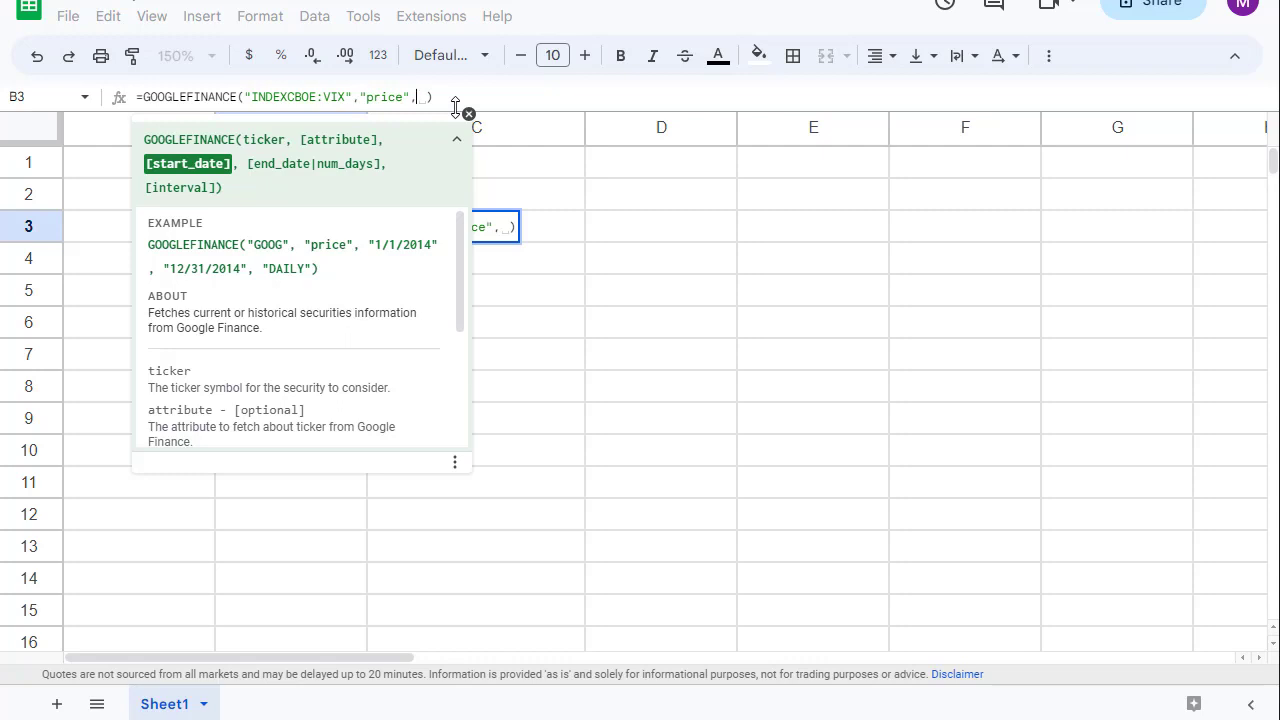
type("TODA")
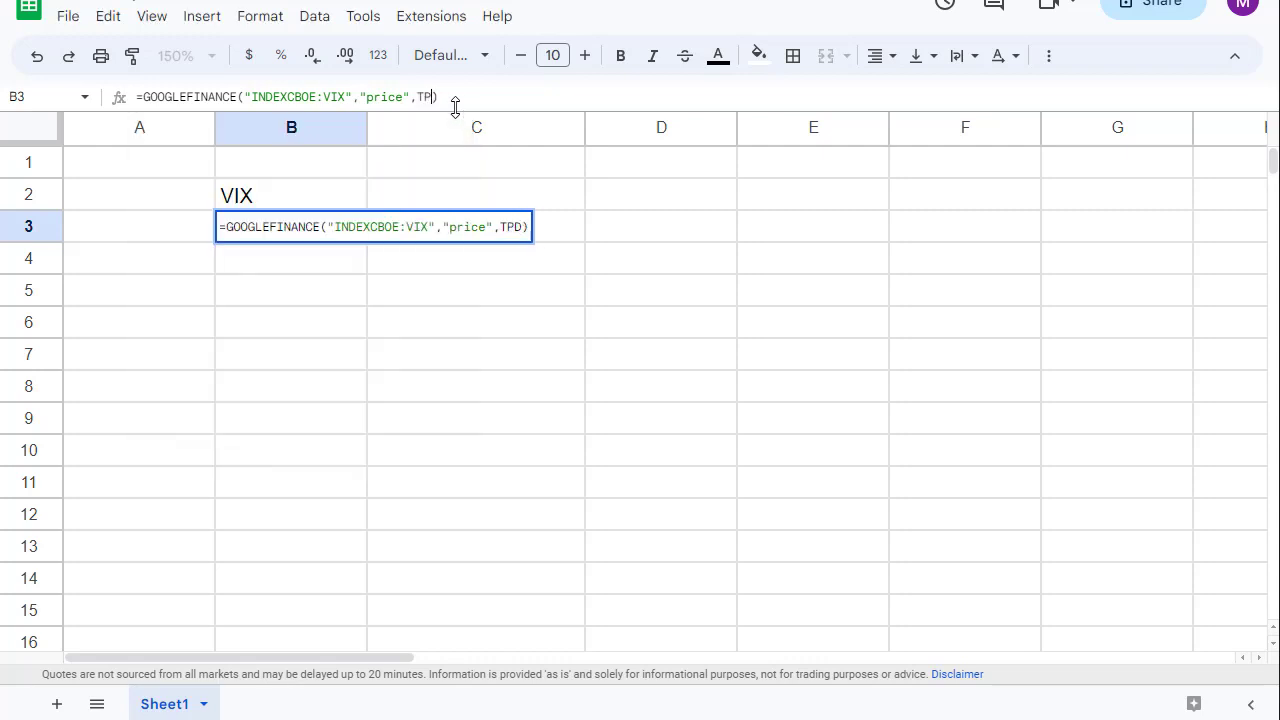
key("Tab")
type(")-300")
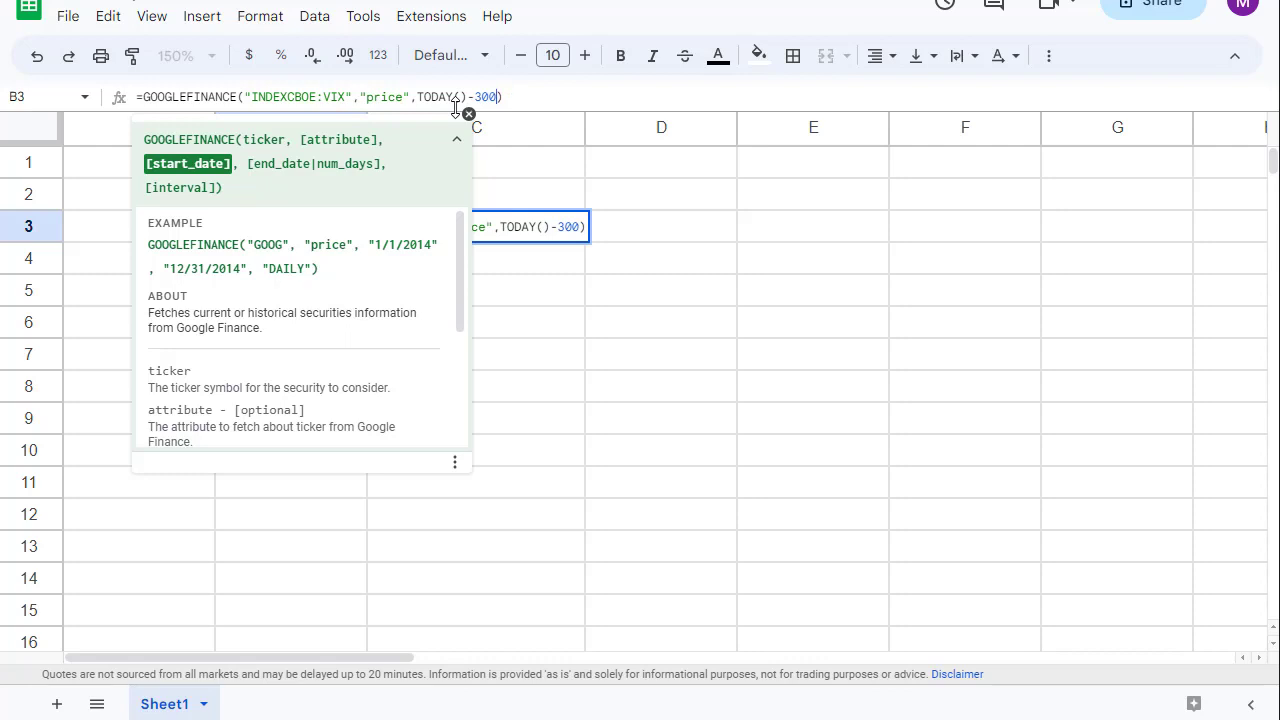
type(",TODA")
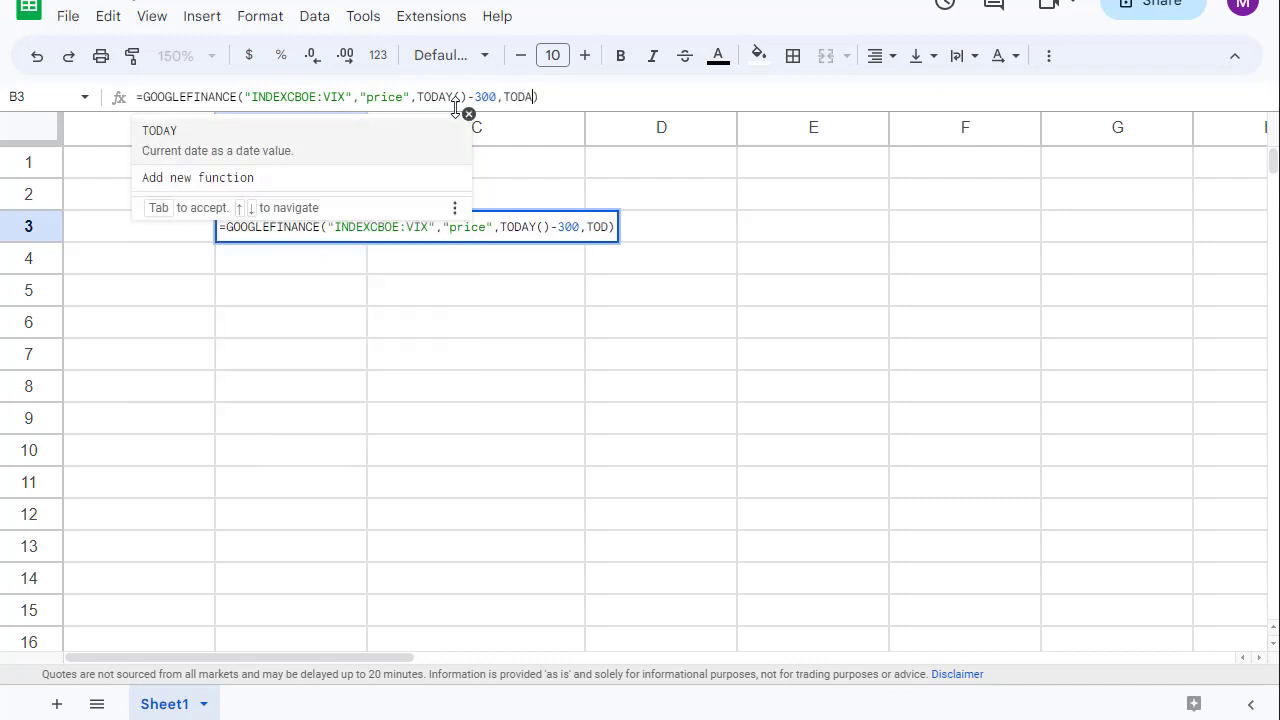
type("Y()")
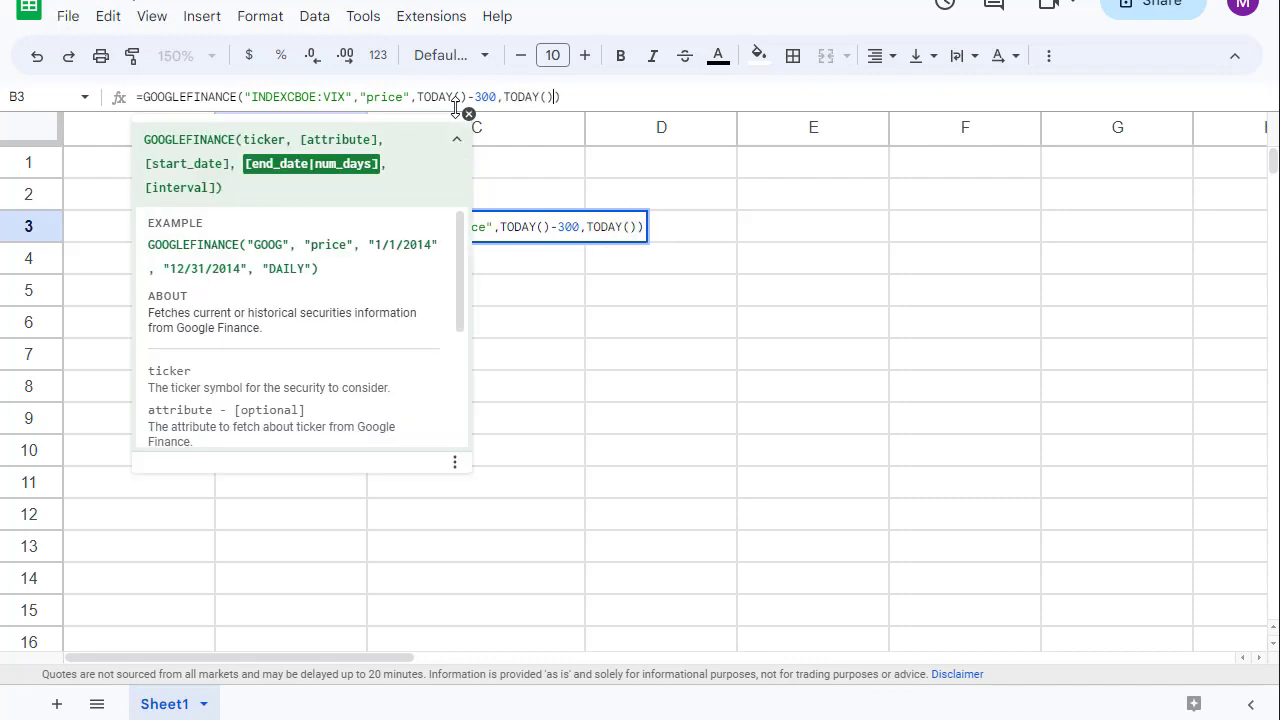
key("Return")
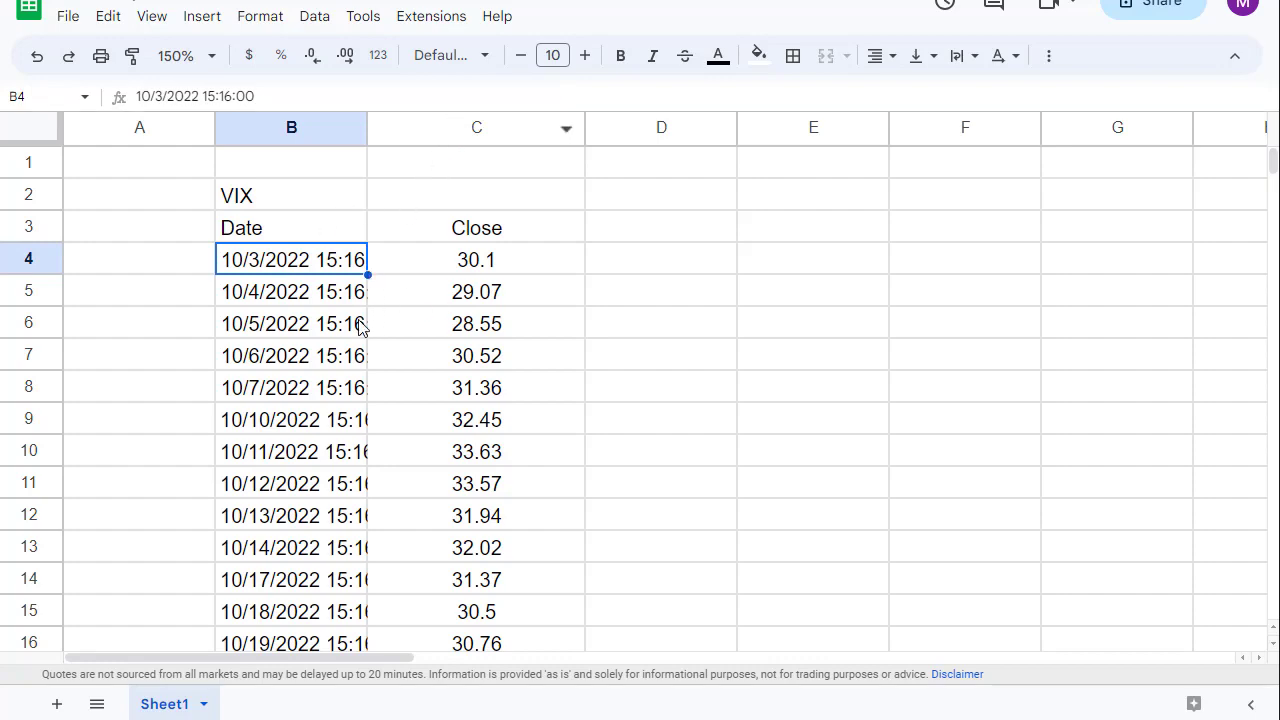
Look through the VIX price history and insert a chart from the date and close data
scroll(374, 360, "down", 15)
scroll(376, 362, "down", 17)
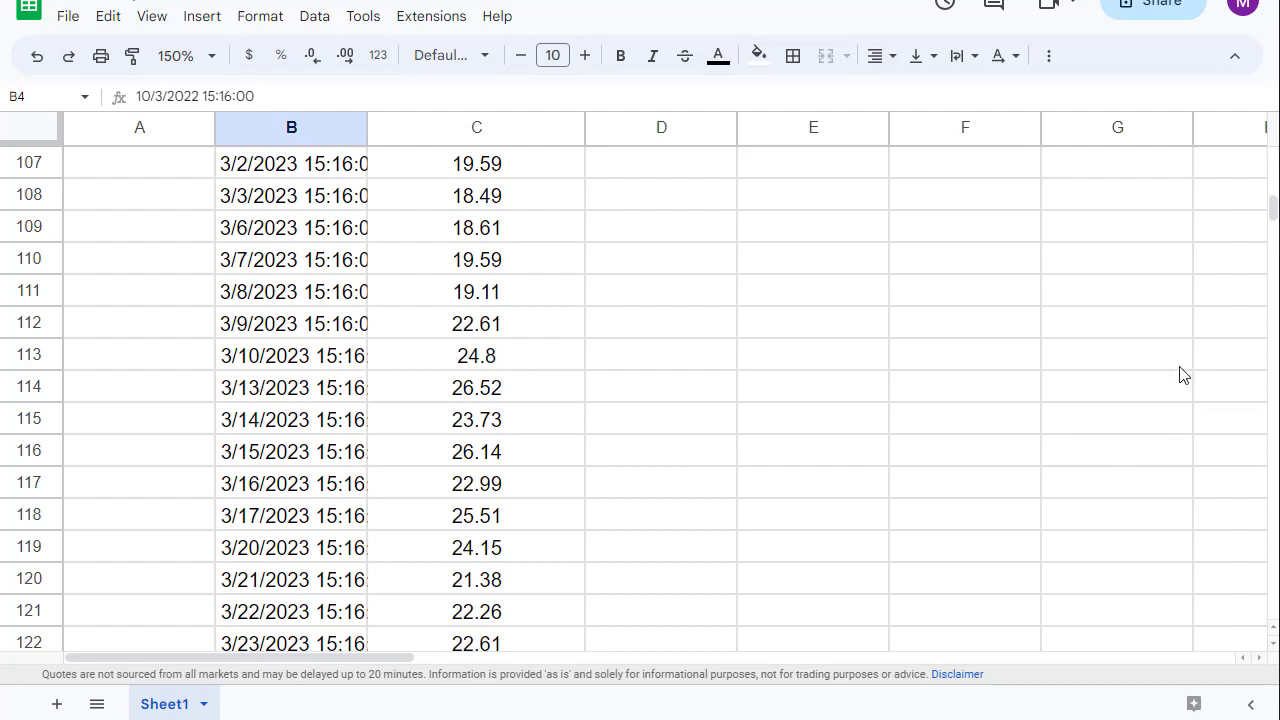
left_click_drag(1272, 214, 1274, 152)
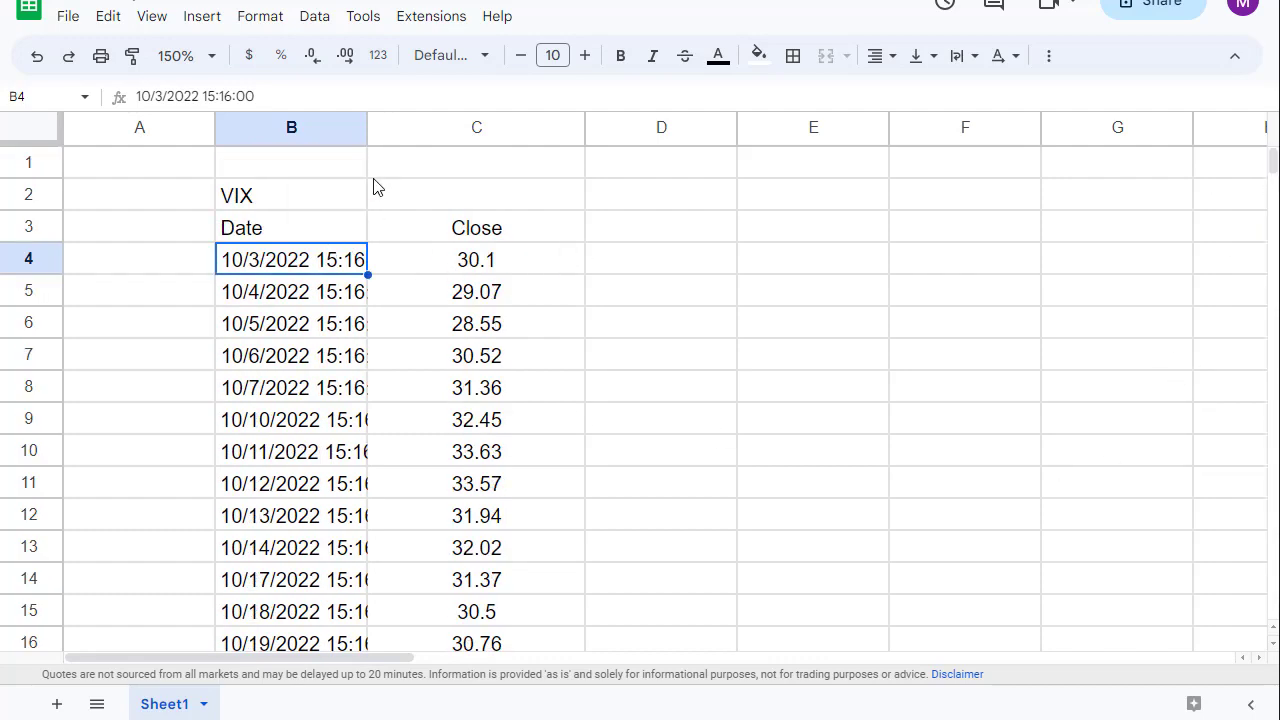
left_click(224, 28)
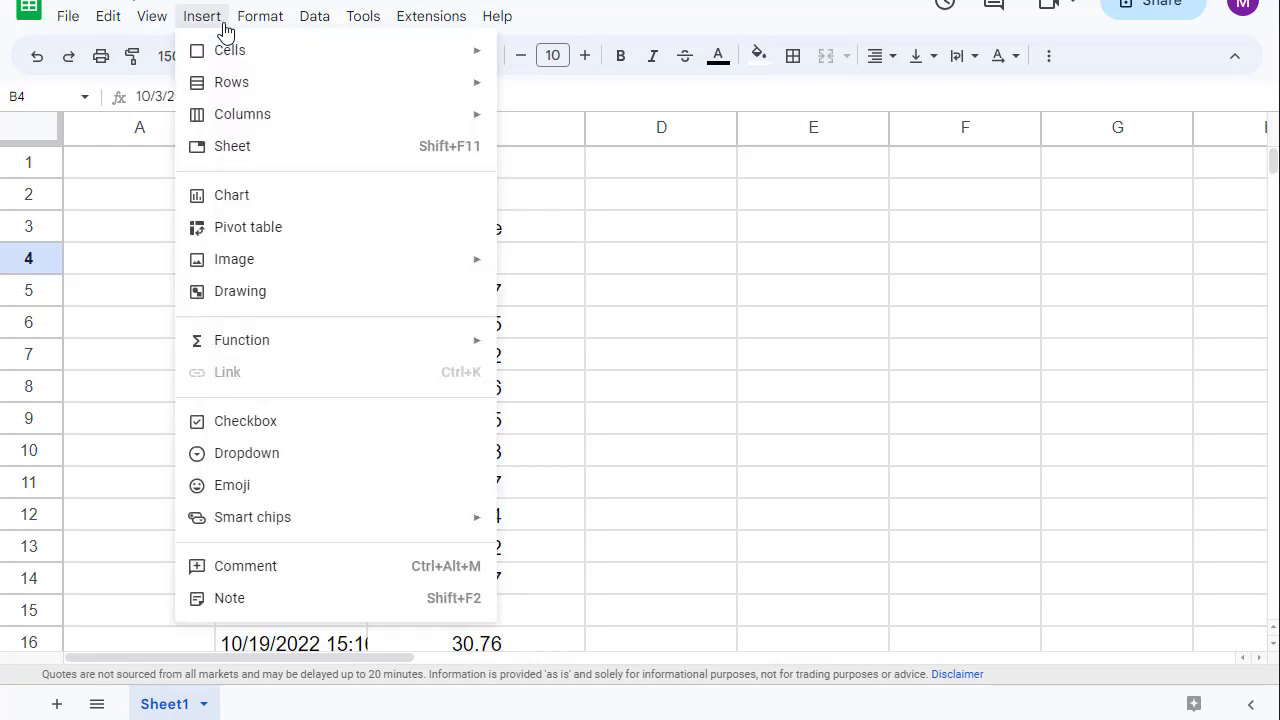
left_click(353, 201)
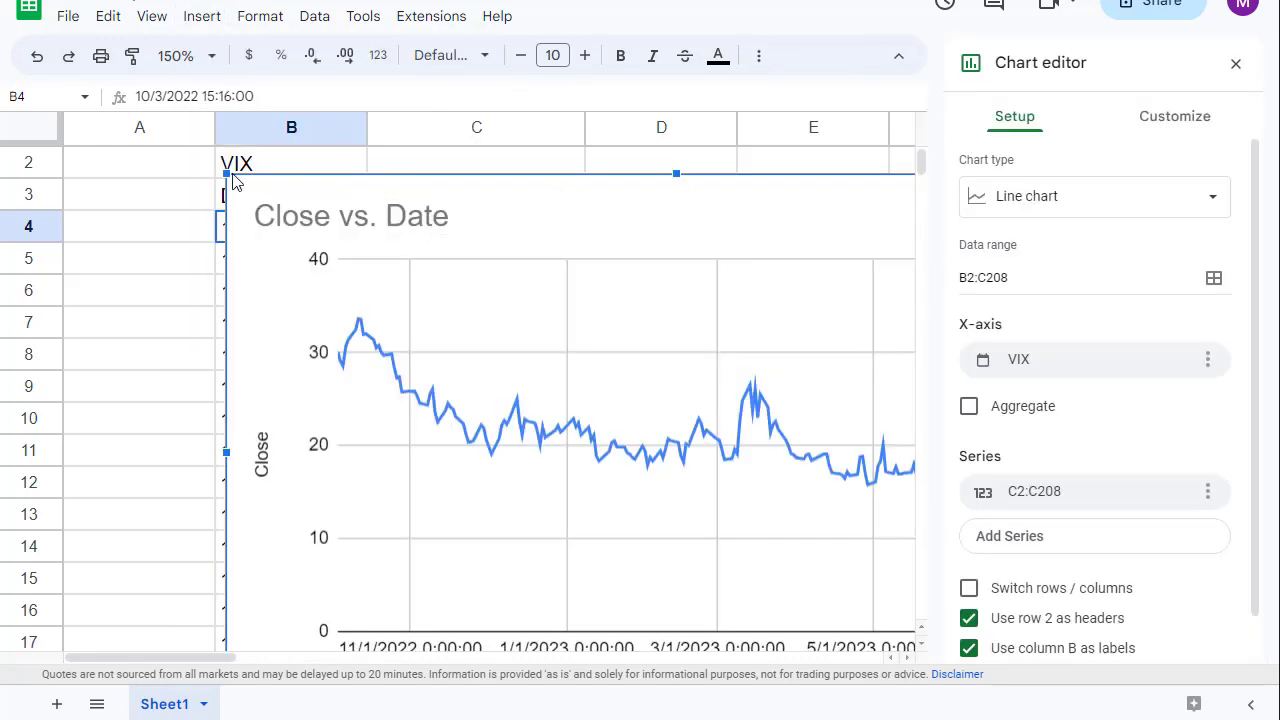
Shrink the line chart, move it to start in column A around row 4, and narrow it to end within column C
left_click_drag(228, 173, 557, 250)
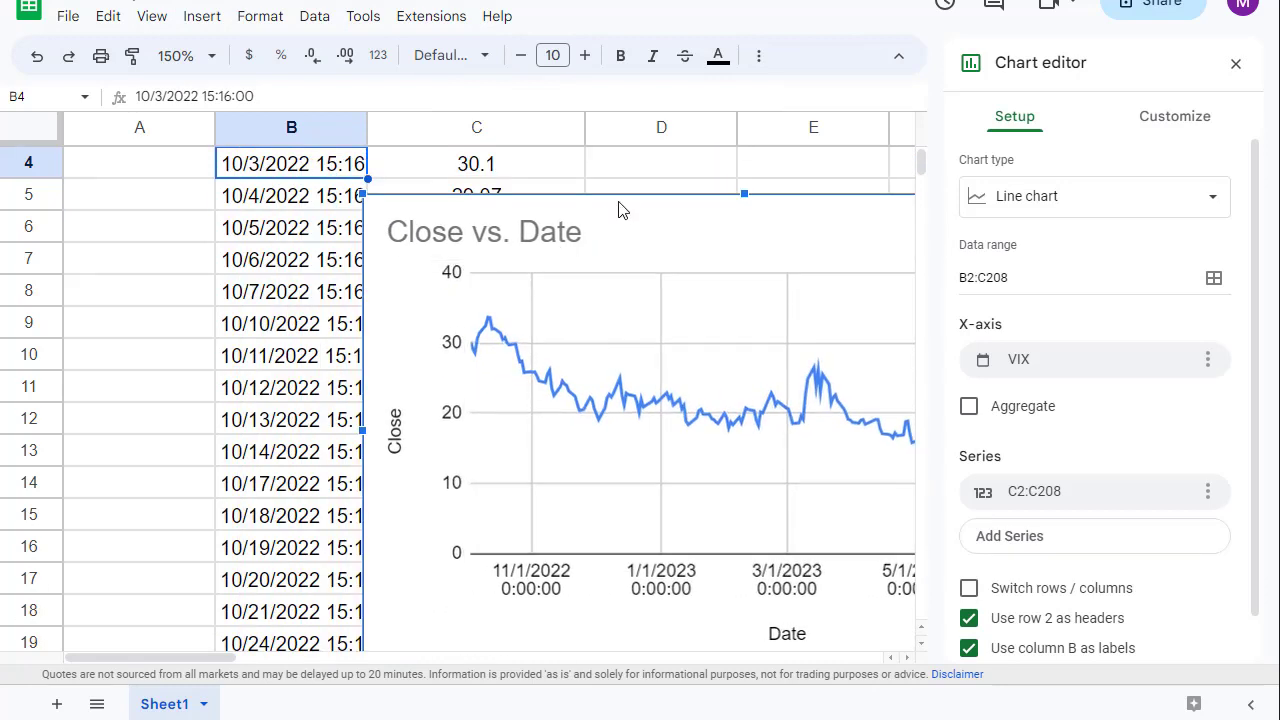
left_click_drag(623, 206, 326, 150)
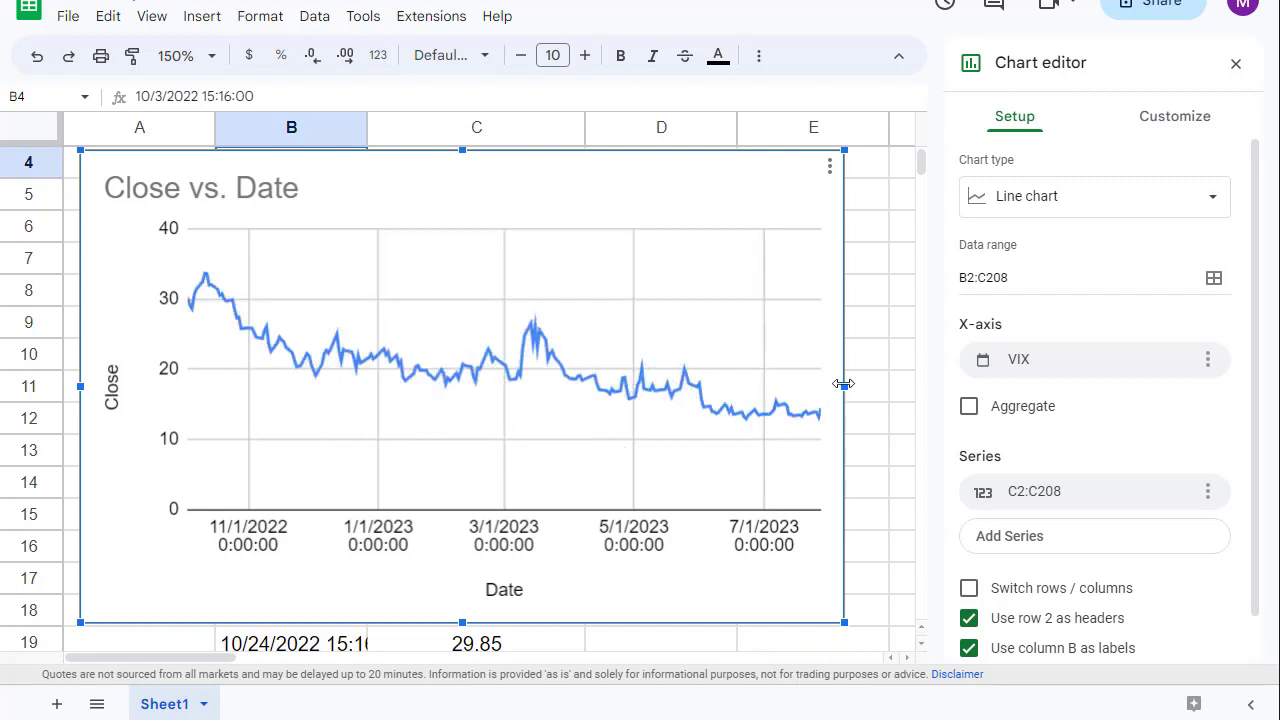
left_click_drag(838, 385, 493, 392)
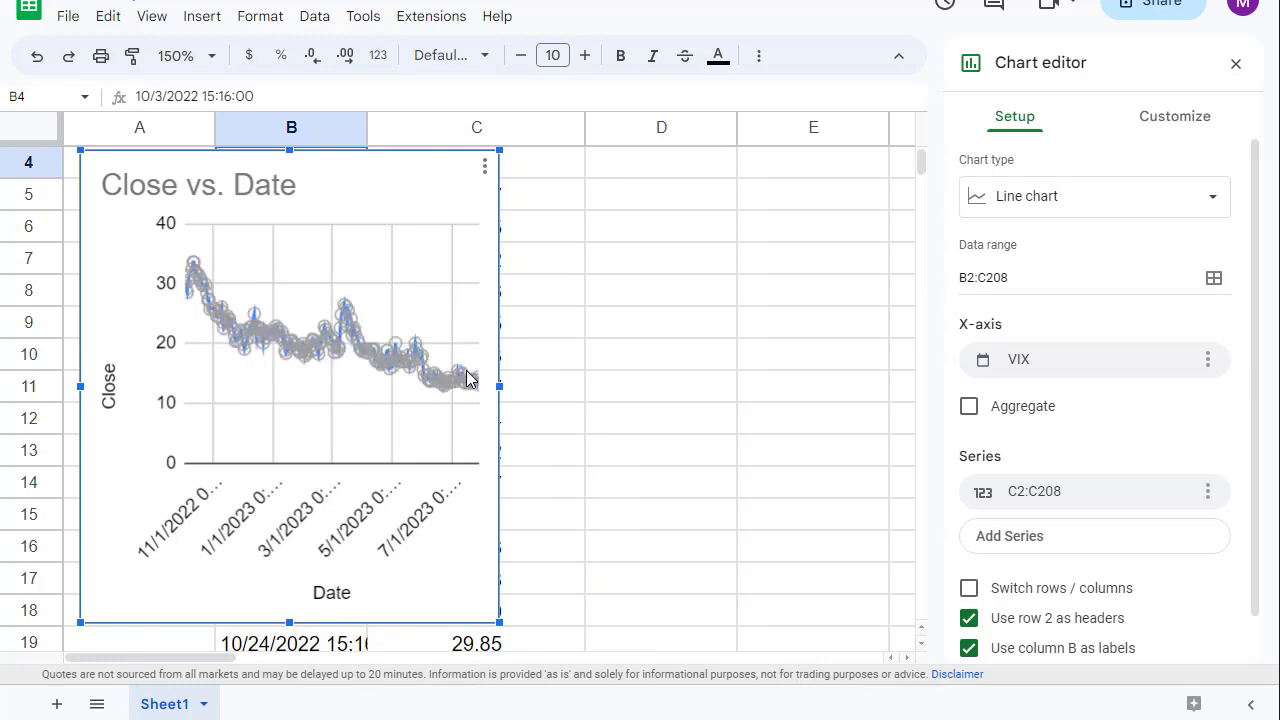
Change the chart type to Histogram chart and widen the chart to near the end of column D
left_click(1108, 205)
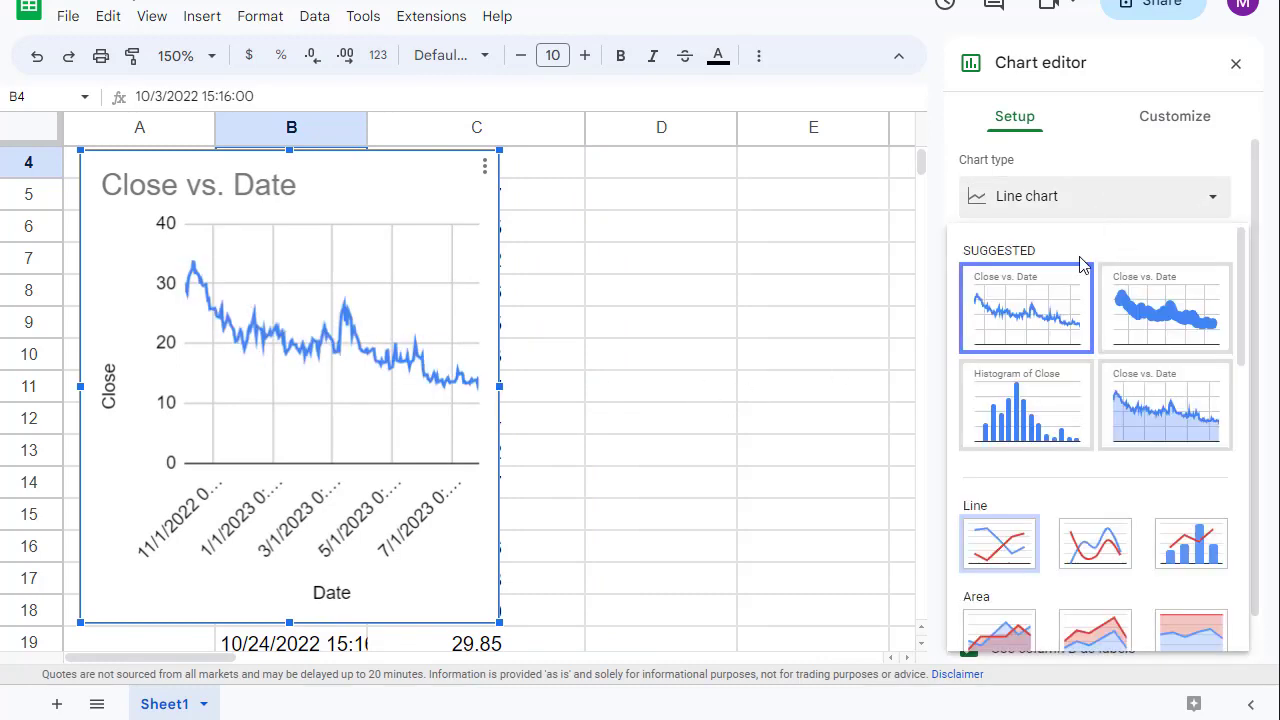
left_click(1045, 415)
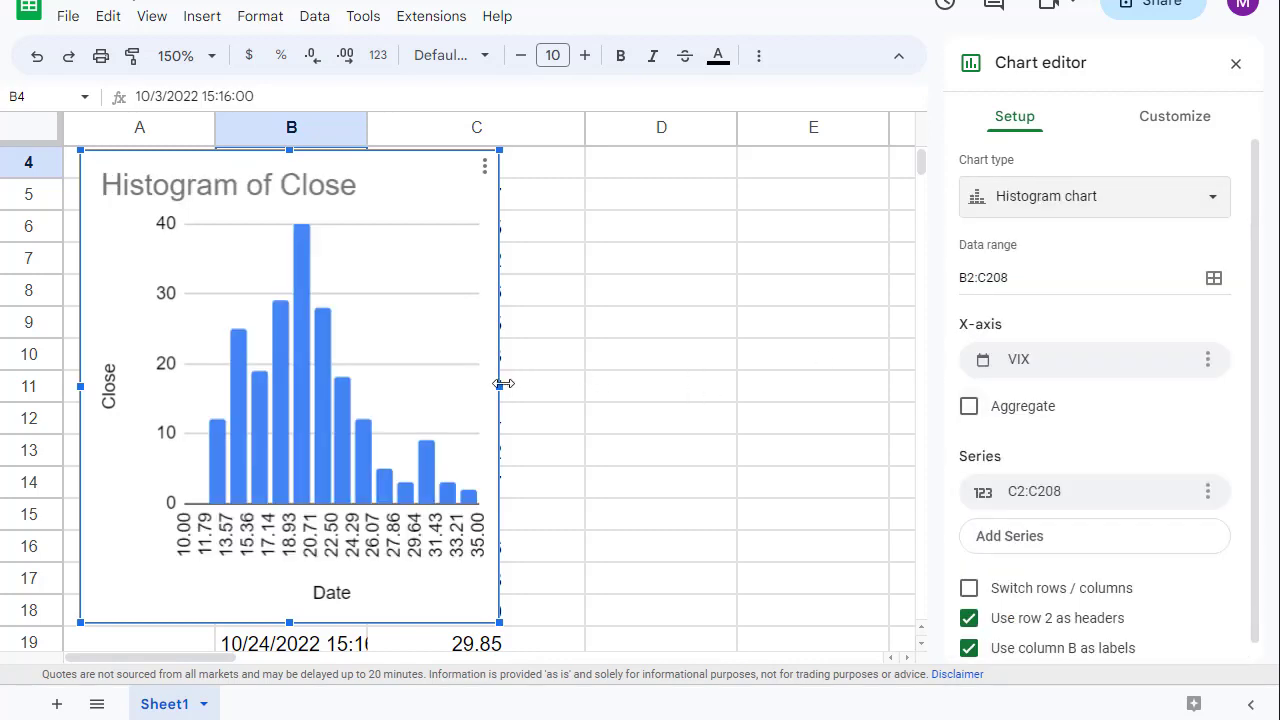
left_click_drag(499, 385, 727, 386)
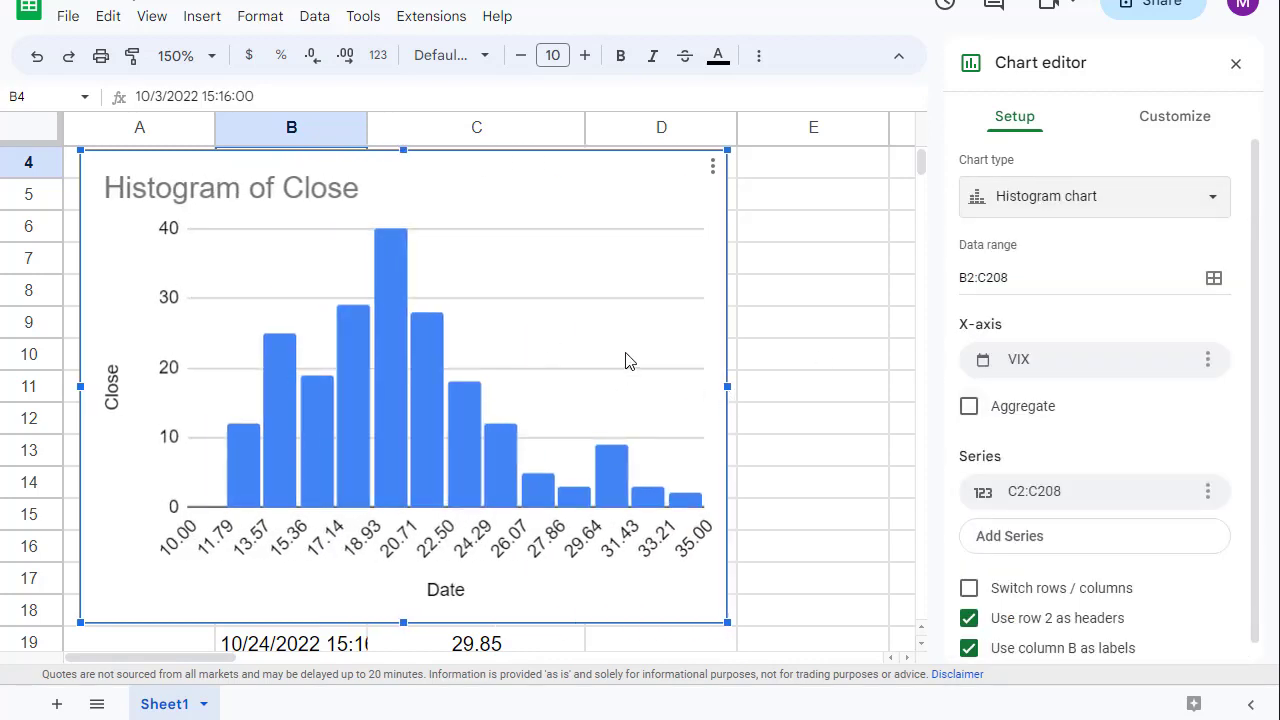